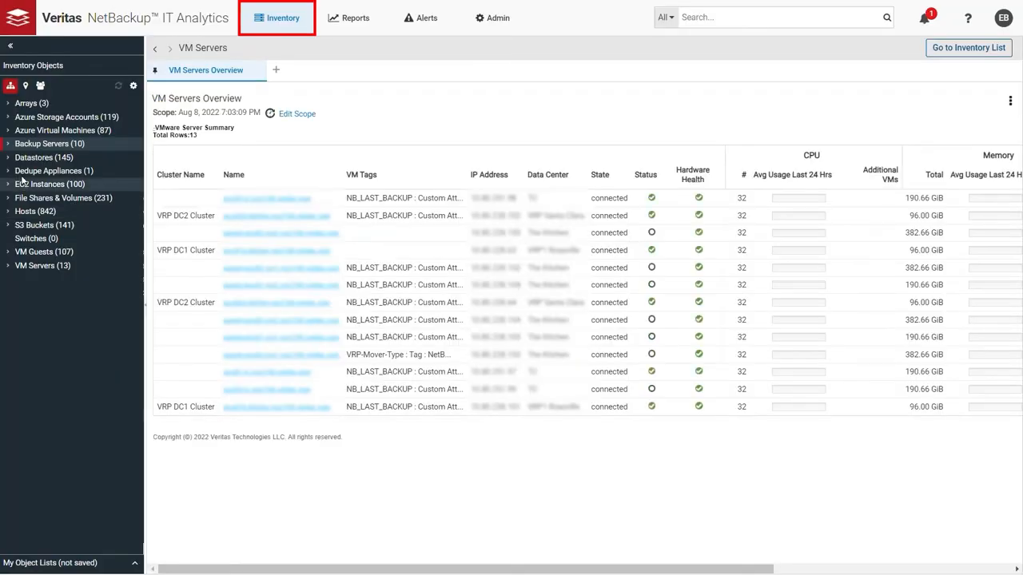
Expand the nine Veritas NetBackup servers under Backup Servers, then return to the VM Servers (13) overview
click(9, 146)
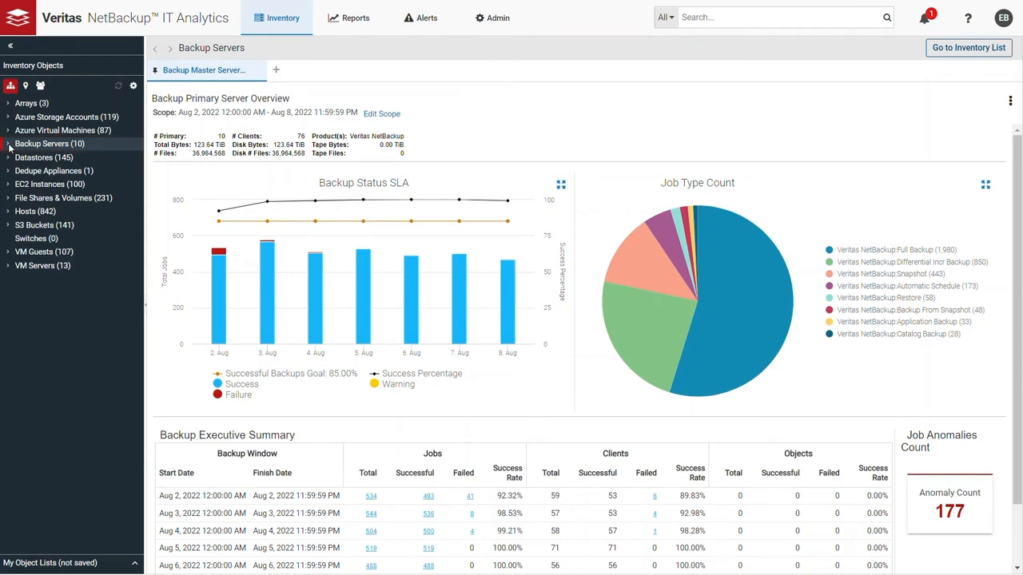
click(10, 147)
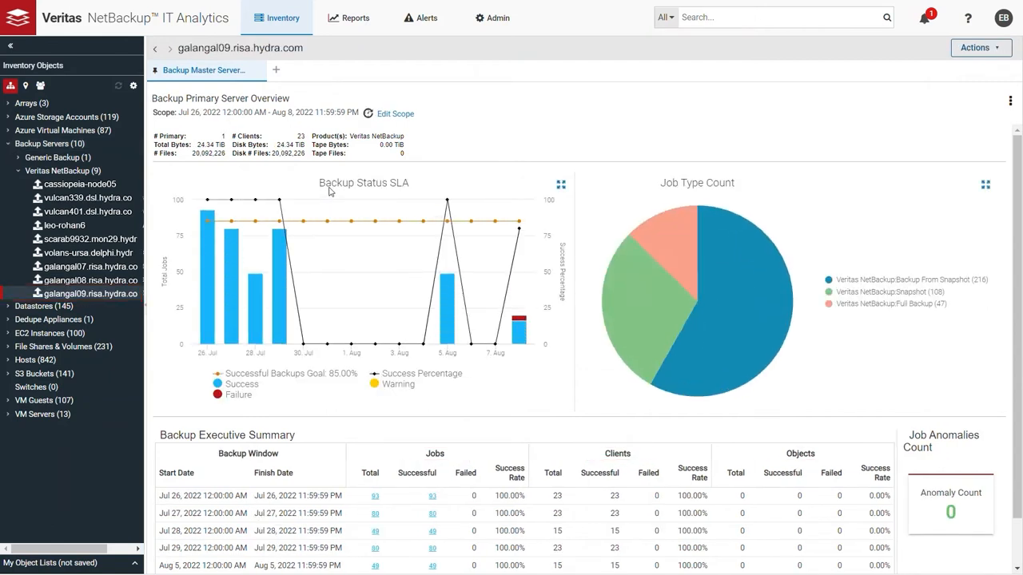
click(24, 415)
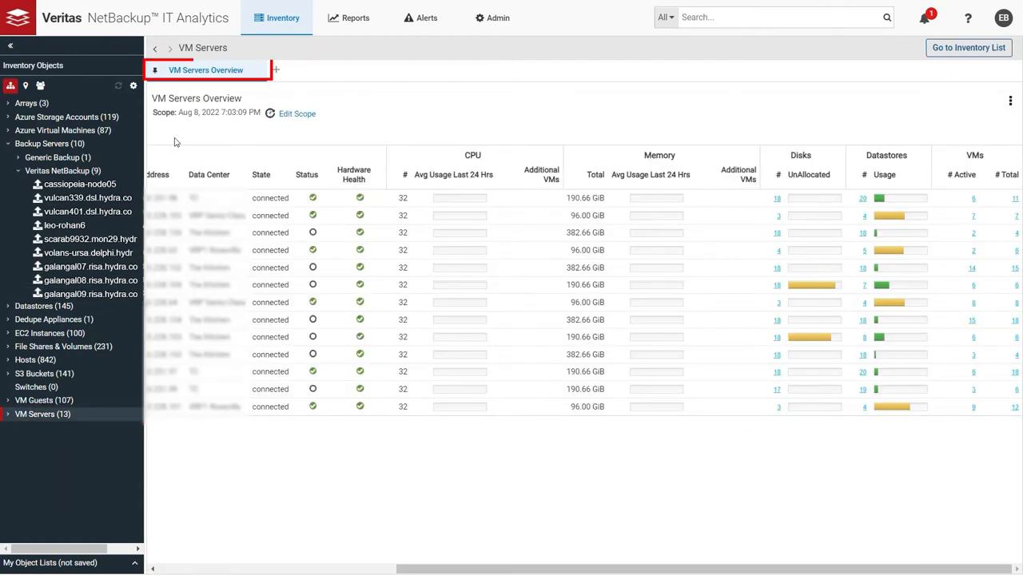
View the Protected/Unprotected Hosts donut chart (523 unprotected, 319 protected) and drill into unprotected hosts
click(358, 24)
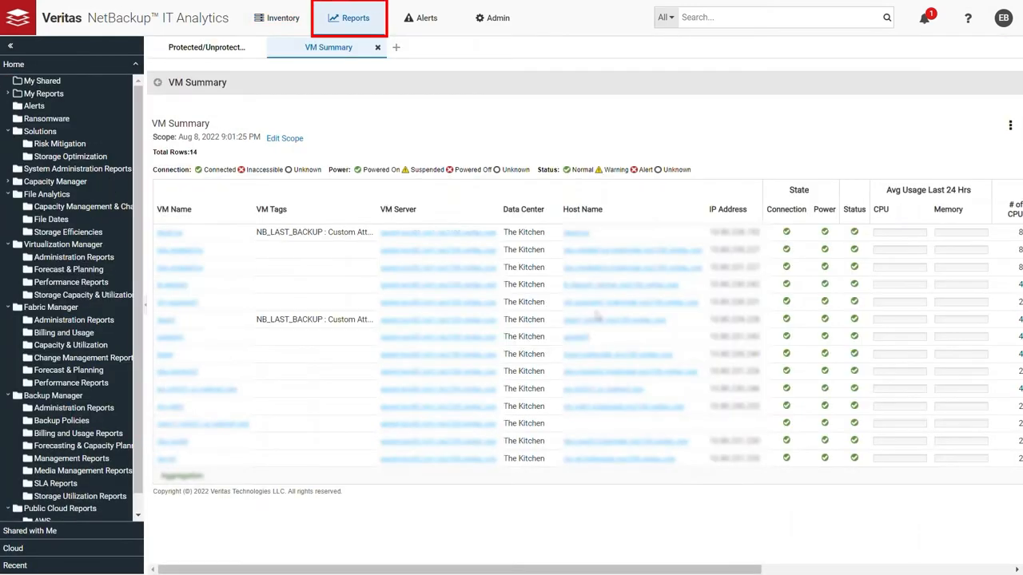
click(200, 49)
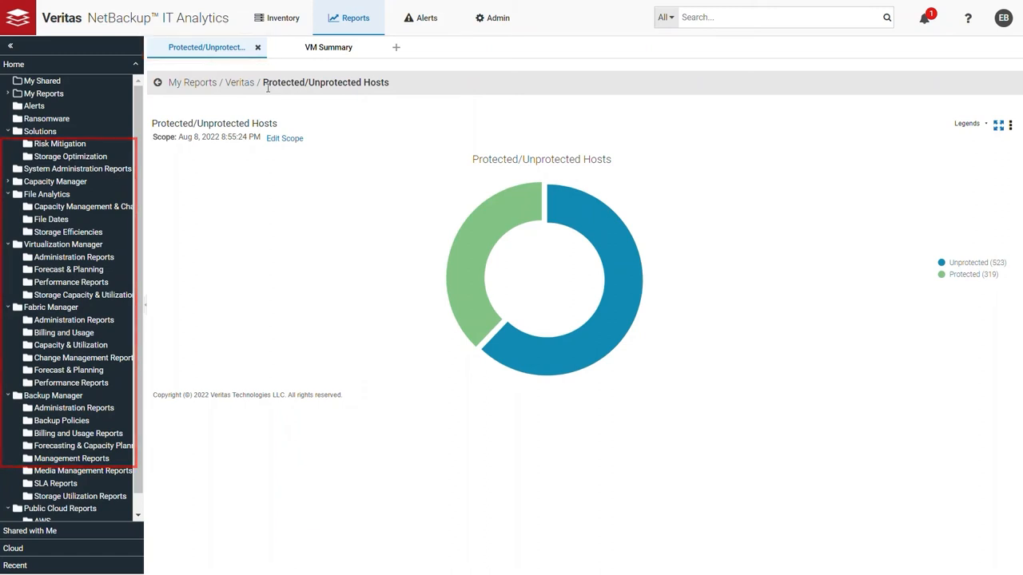
mouse_move(627, 268)
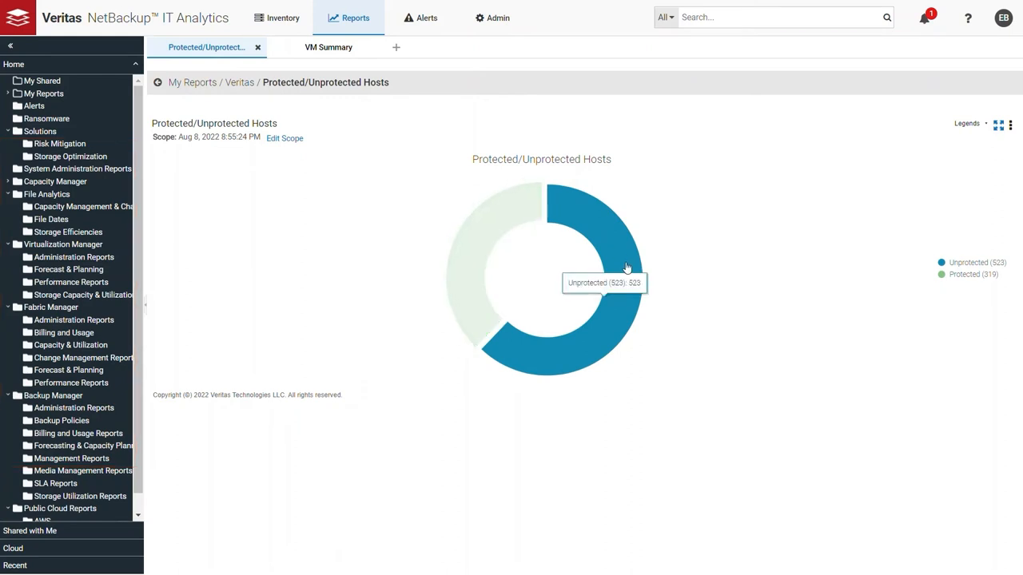
click(628, 266)
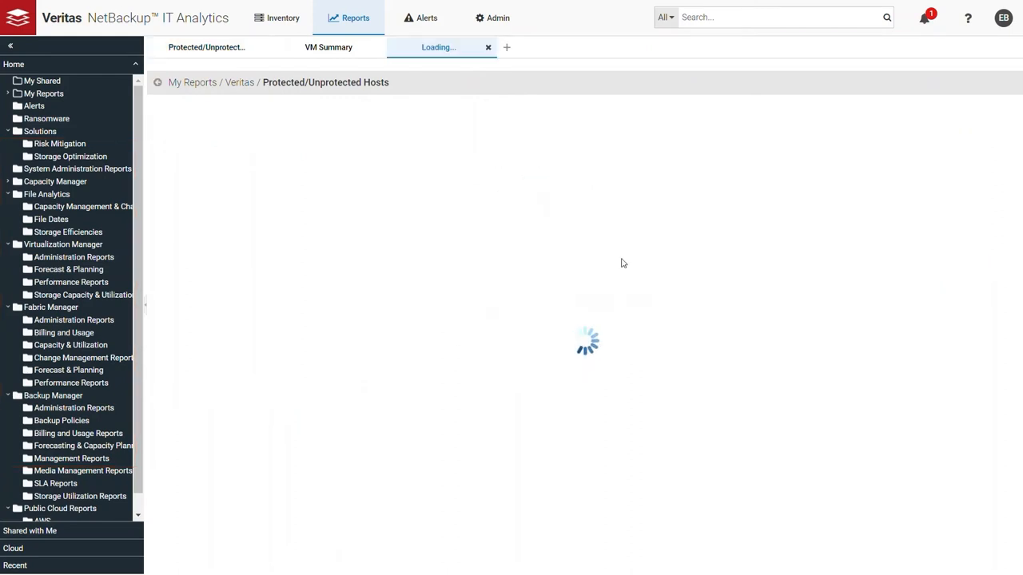